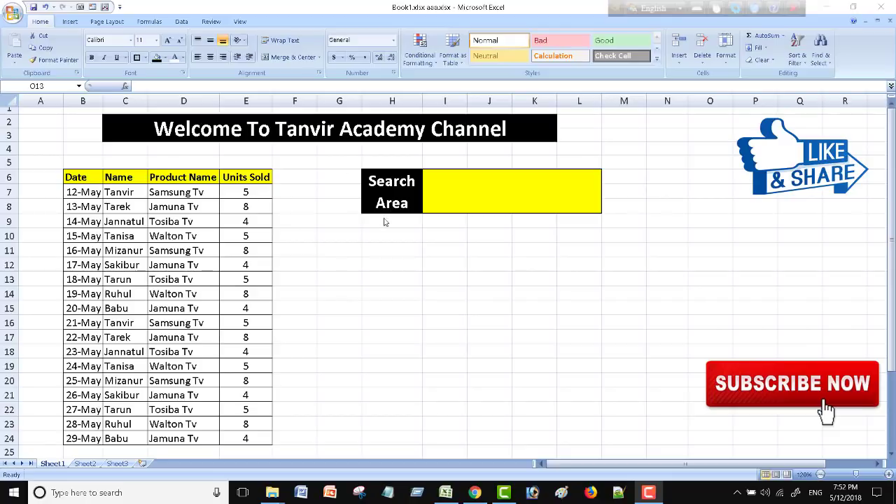
Select the sales table from the Date header down through row 24
{"action": "left_click", "coordinate": [383, 182]}
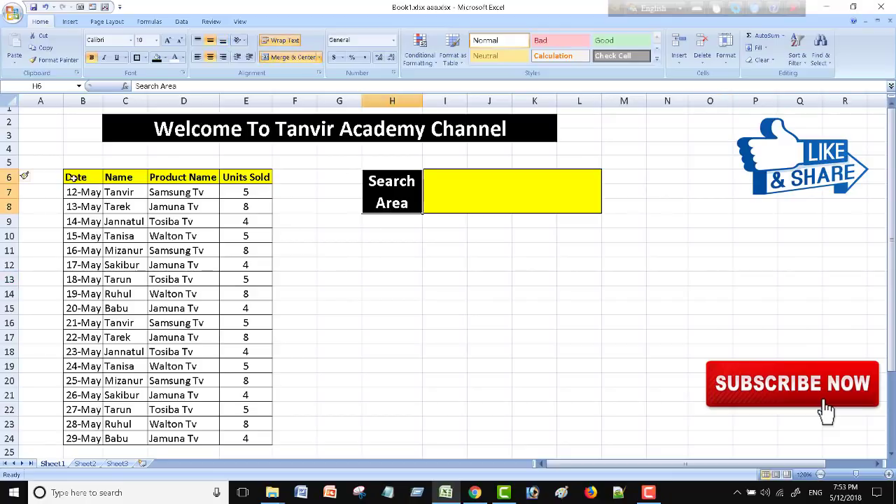
{"action": "mouse_move", "coordinate": [76, 177]}
{"action": "left_mouse_down"}
{"action": "mouse_move", "coordinate": [233, 395]}
{"action": "mouse_move", "coordinate": [231, 434]}
{"action": "left_mouse_up"}
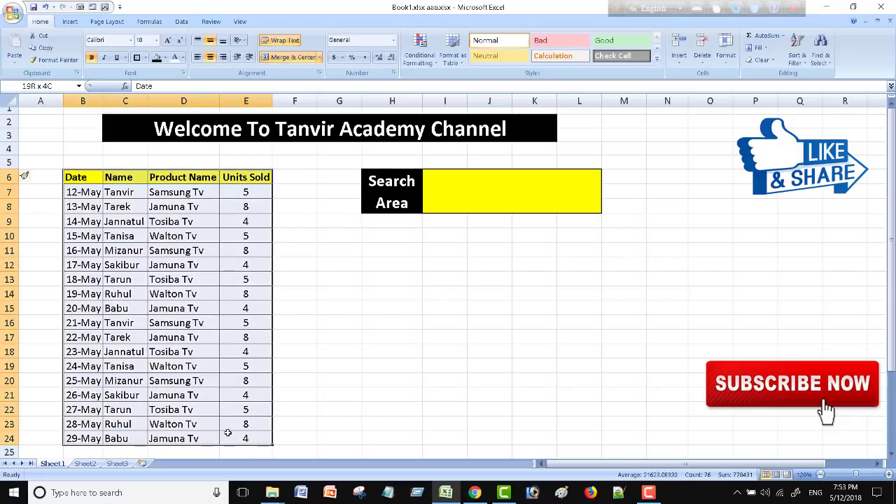
{"action": "left_click", "coordinate": [341, 384]}
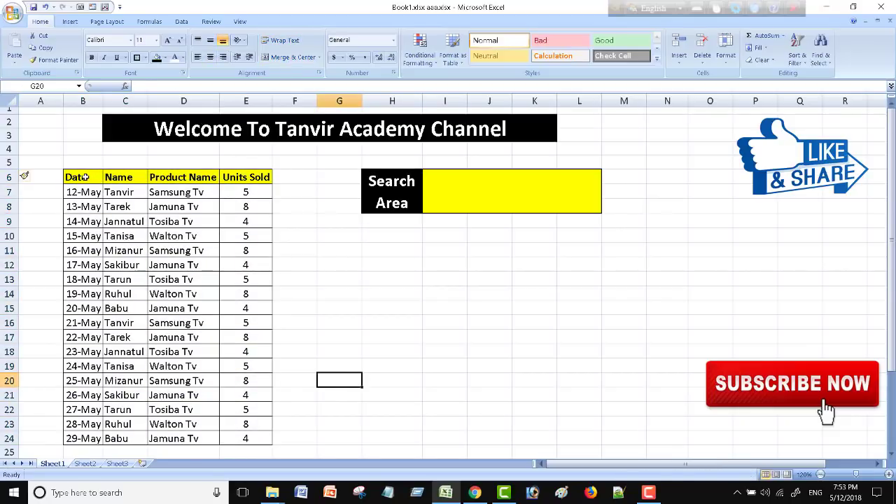
{"action": "left_click_drag", "start_coordinate": [83, 177], "coordinate": [241, 432]}
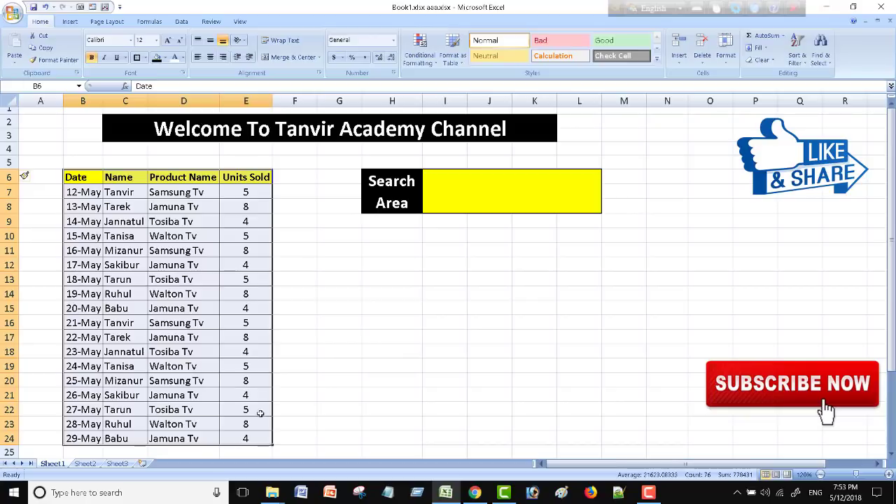
{"action": "left_click", "coordinate": [354, 353]}
{"action": "left_click_drag", "start_coordinate": [83, 177], "coordinate": [269, 431]}
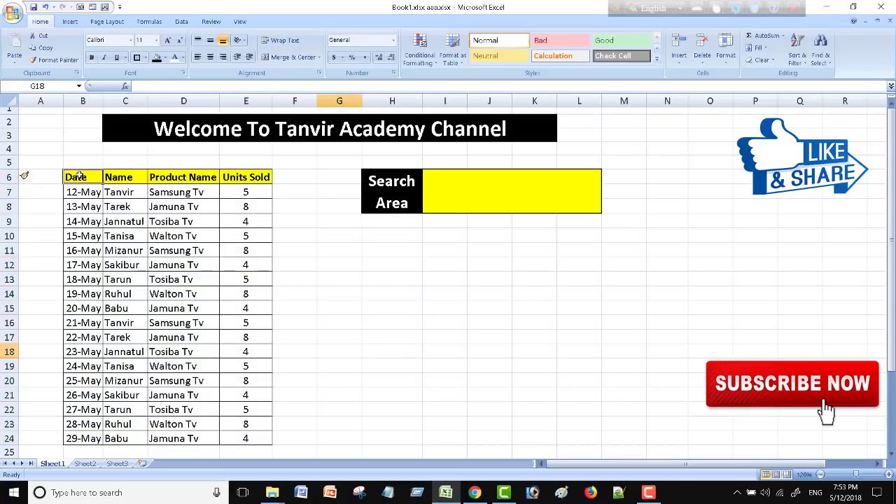
{"action": "left_click", "coordinate": [364, 369]}
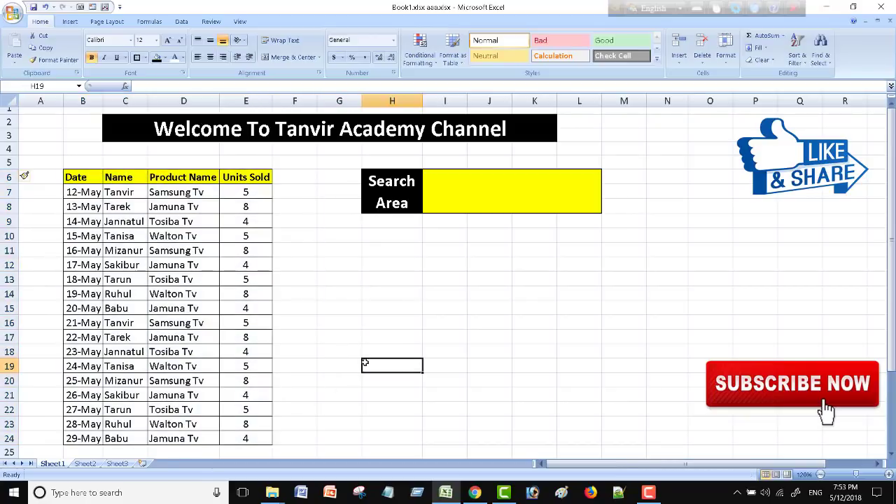
Enter 'Jamuna tv' as the value in the yellow Search Area cell I6
{"action": "left_click", "coordinate": [397, 181]}
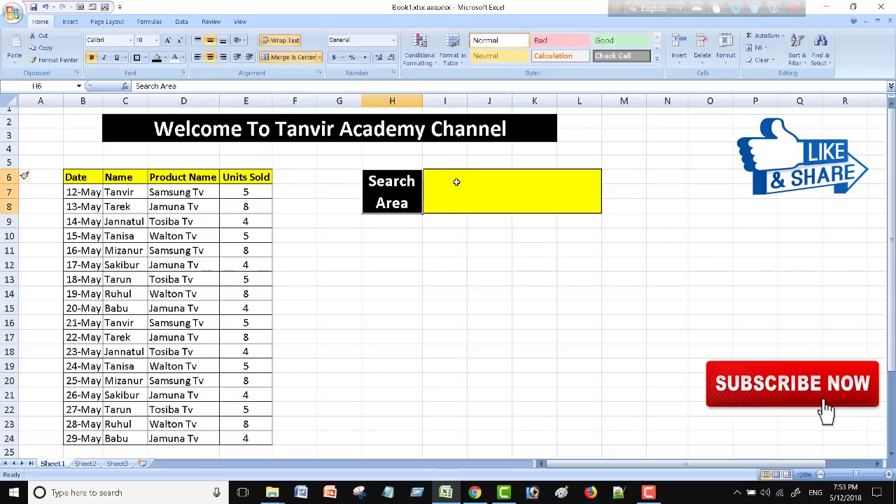
{"action": "left_click", "coordinate": [467, 186]}
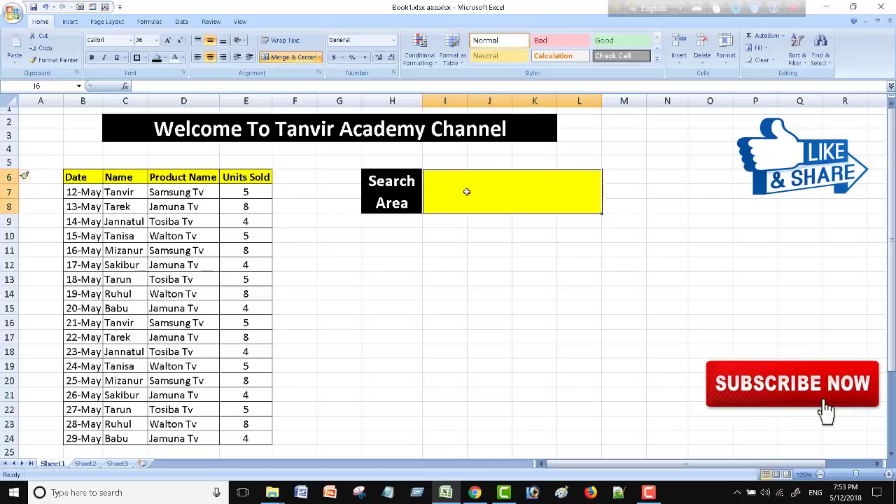
{"action": "key", "text": "Left"}
{"action": "key", "text": "Left"}
{"action": "key", "text": "Left"}
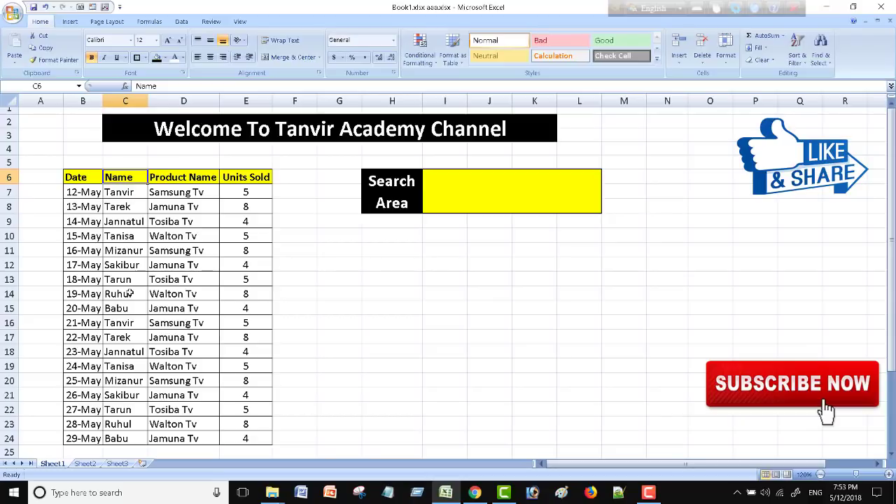
{"action": "left_click", "coordinate": [406, 202]}
{"action": "left_click", "coordinate": [484, 192]}
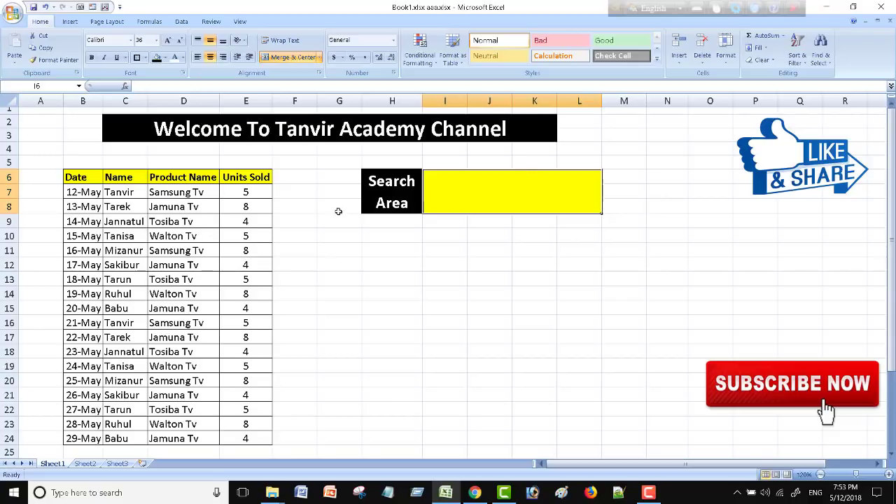
{"action": "left_click", "coordinate": [181, 206]}
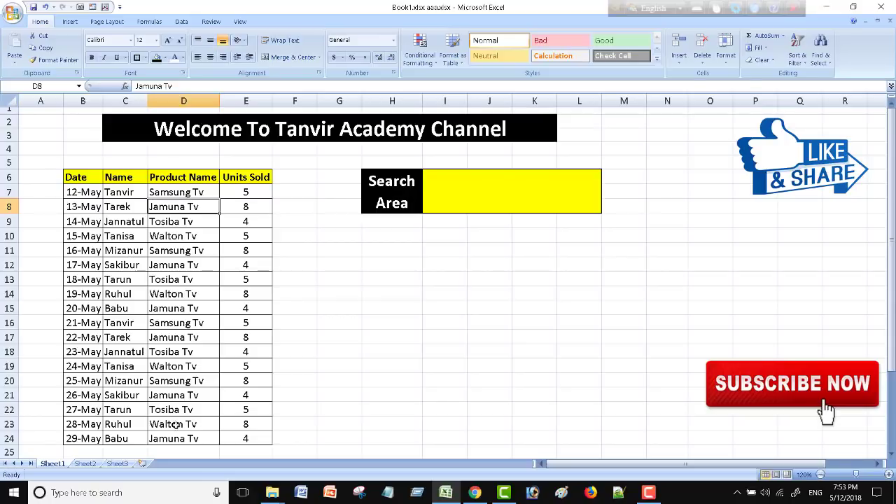
{"action": "left_click", "coordinate": [458, 192]}
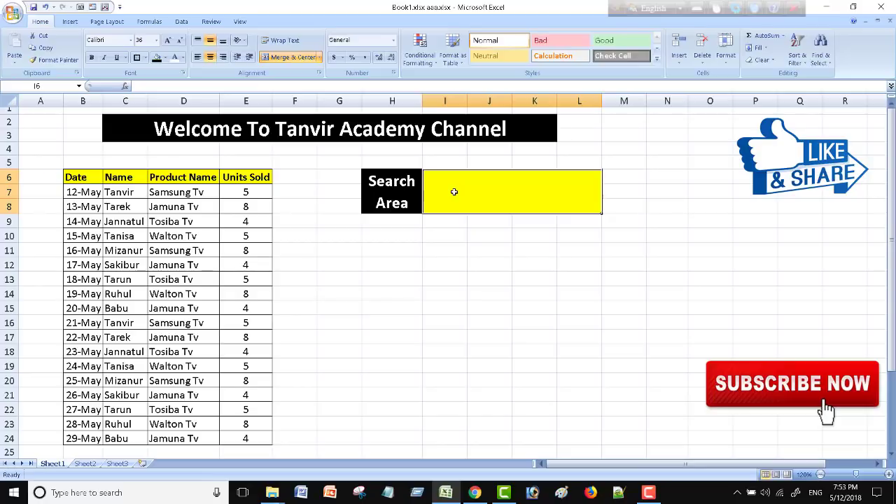
{"action": "type", "text": "Jamuna "}
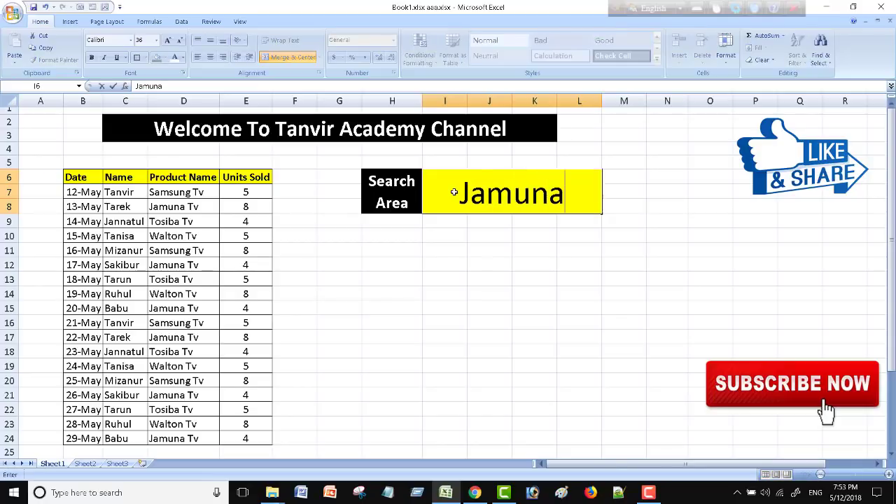
{"action": "type", "text": "tv"}
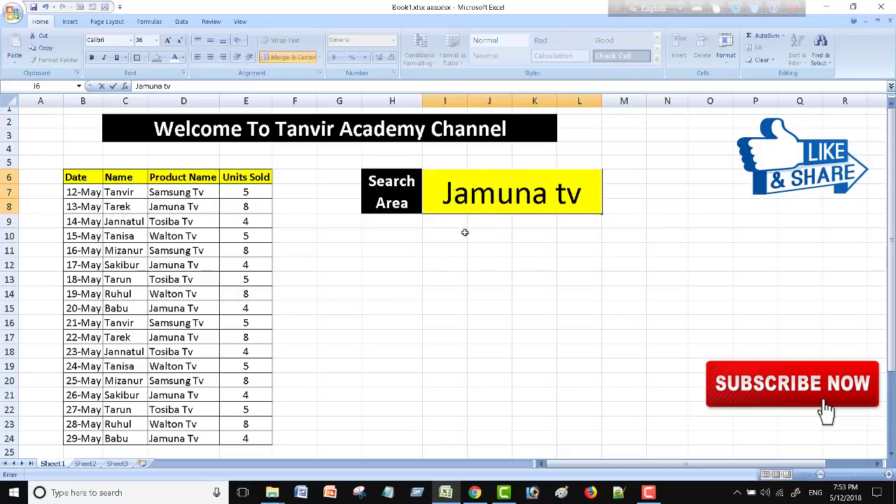
{"action": "left_click", "coordinate": [464, 238]}
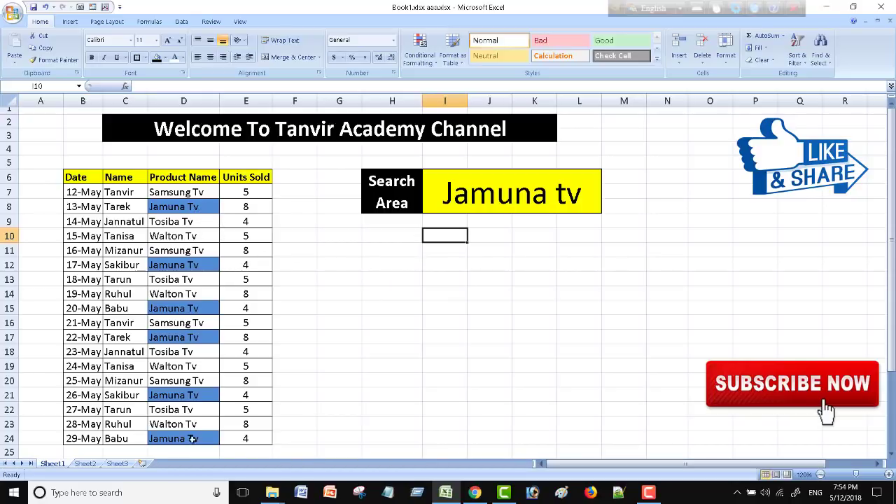
Try a salesperson's name and then 5 as search values, then clear the Search Area
{"action": "left_click", "coordinate": [496, 192]}
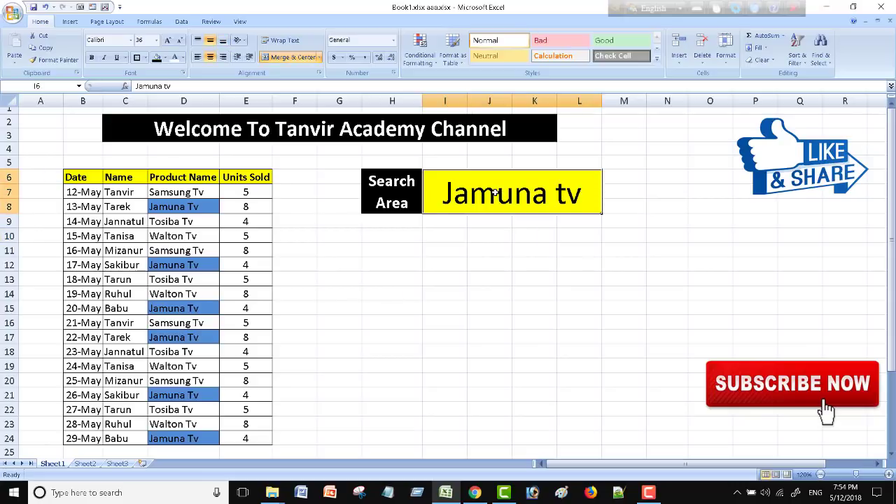
{"action": "type", "text": "Tanvir"}
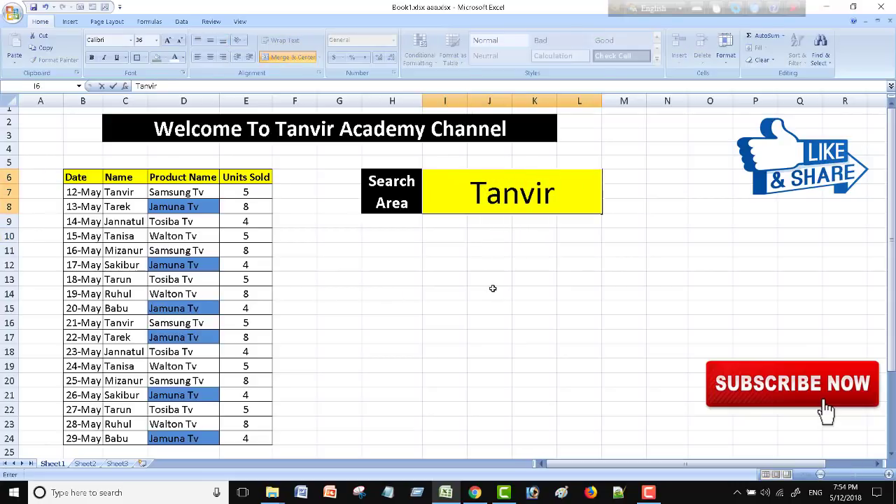
{"action": "left_click", "coordinate": [493, 288]}
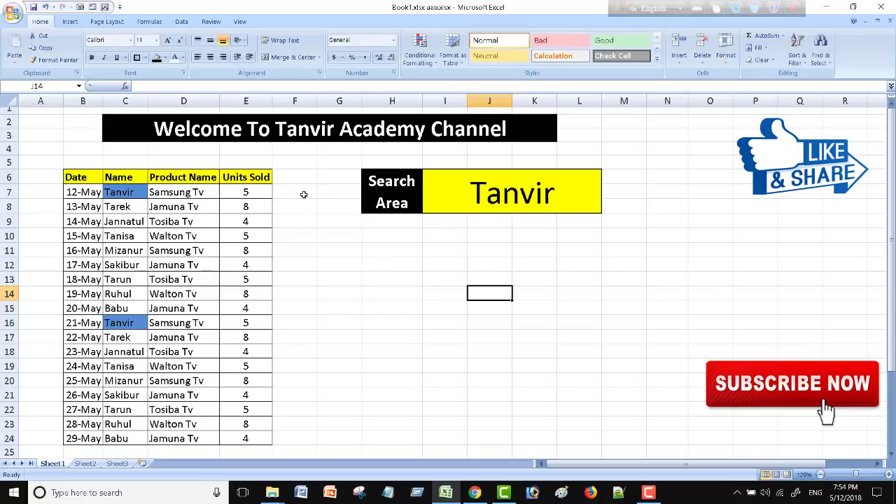
{"action": "left_click", "coordinate": [519, 199]}
{"action": "type", "text": "5"}
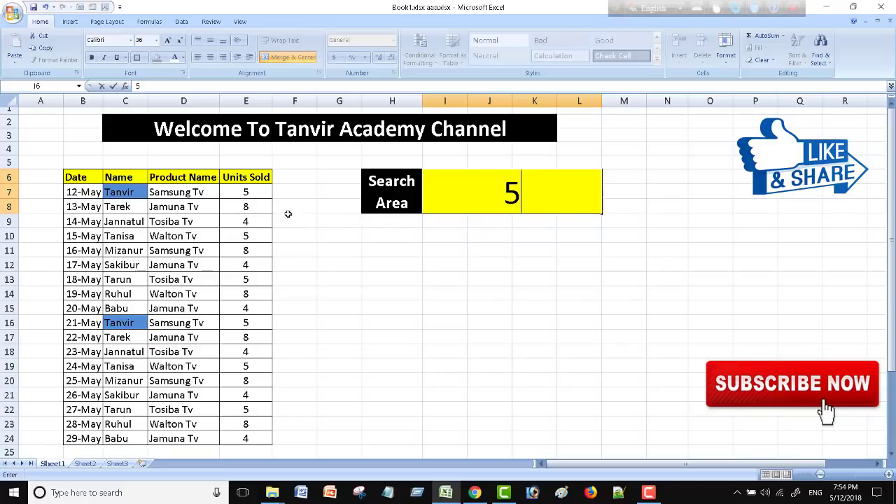
{"action": "left_click", "coordinate": [495, 281]}
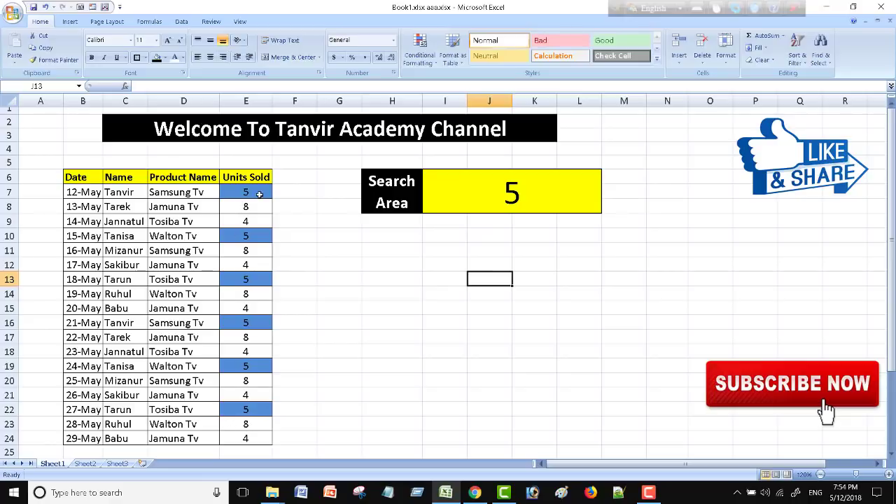
{"action": "left_click", "coordinate": [537, 197]}
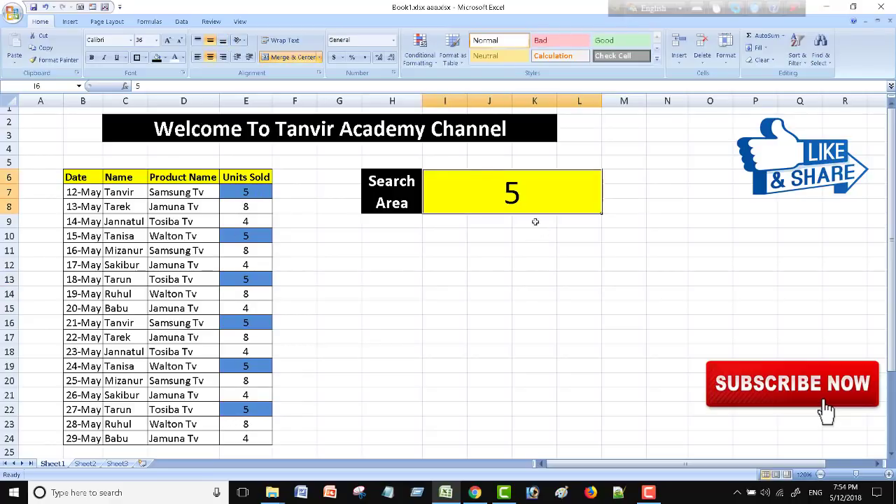
{"action": "key", "text": "Delete"}
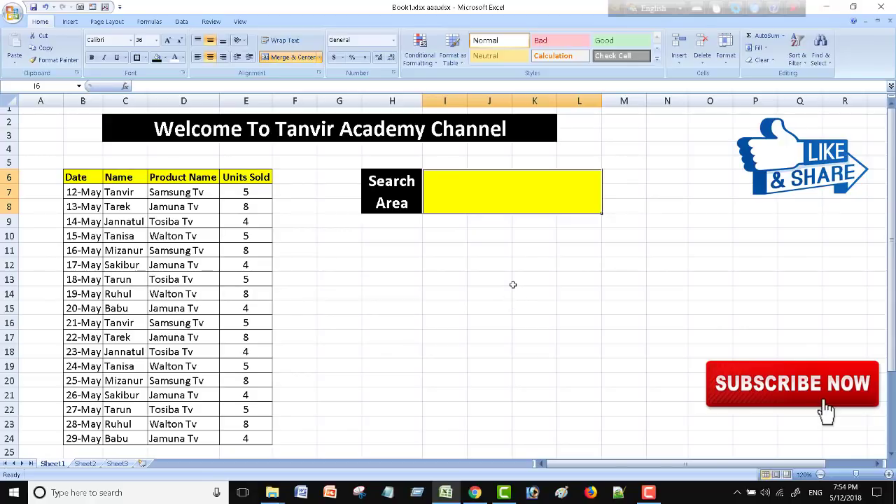
Reselect the sales table range, then the Search Area label and search cell
{"action": "mouse_move", "coordinate": [68, 181]}
{"action": "left_mouse_down"}
{"action": "mouse_move", "coordinate": [133, 210]}
{"action": "mouse_move", "coordinate": [232, 405]}
{"action": "mouse_move", "coordinate": [232, 426]}
{"action": "left_mouse_up"}
{"action": "left_click", "coordinate": [518, 290]}
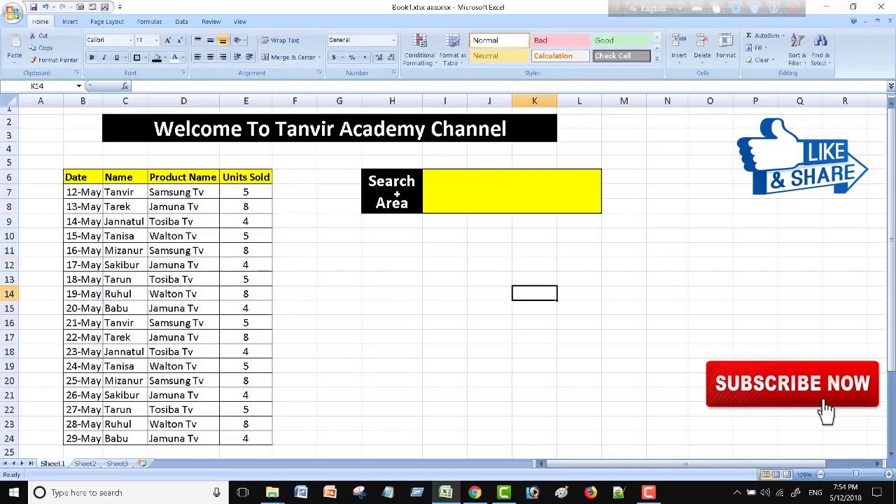
{"action": "left_click", "coordinate": [397, 194]}
{"action": "left_click", "coordinate": [513, 196]}
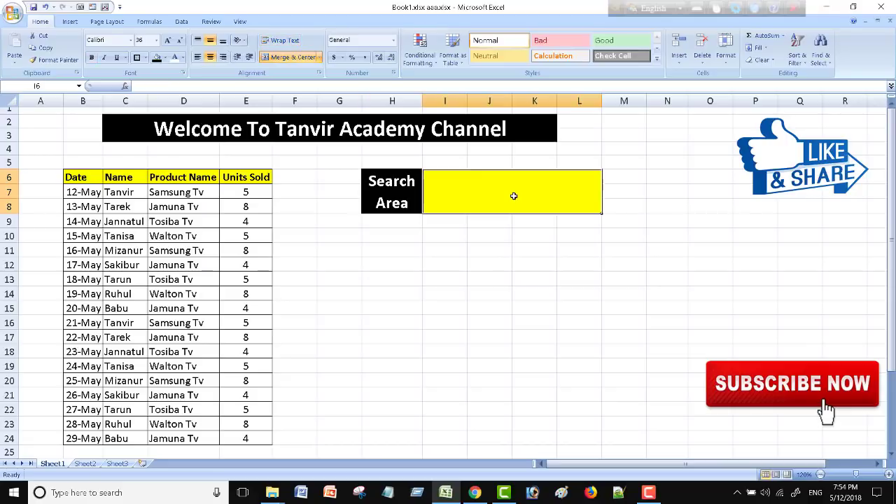
{"action": "left_click", "coordinate": [325, 295]}
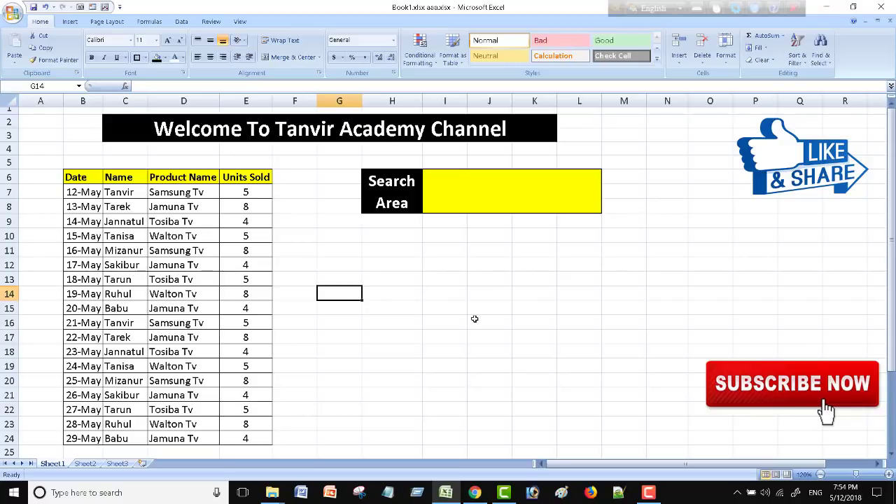
Use Find (Ctrl+F) to step through the sheet's matches for a salesperson's name
{"action": "key", "text": "ctrl+f"}
{"action": "type", "text": "tanvir"}
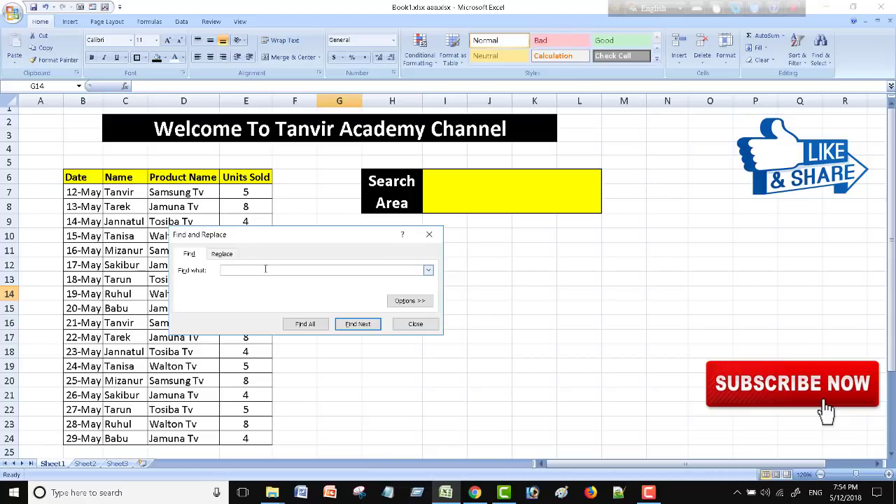
{"action": "left_click", "coordinate": [354, 327]}
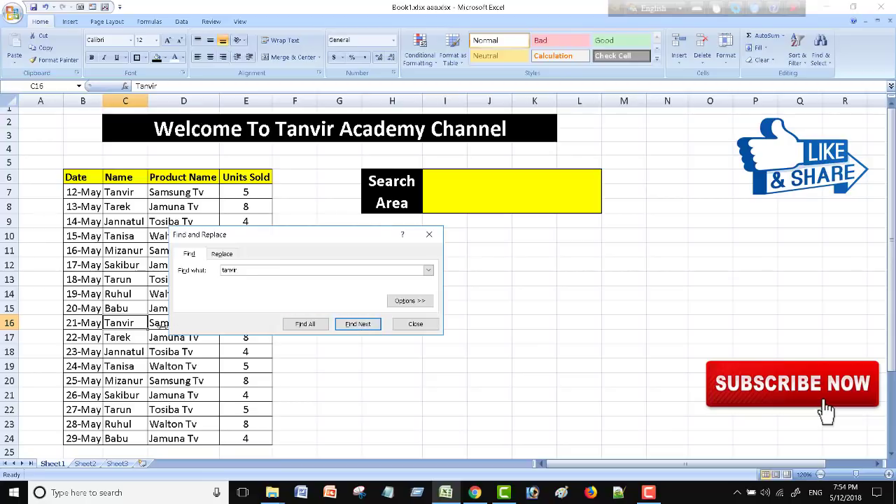
{"action": "left_click", "coordinate": [363, 330]}
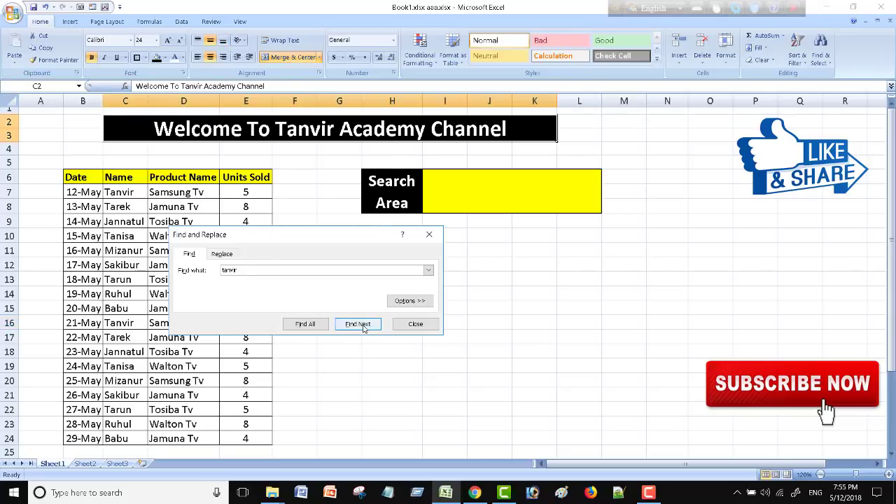
{"action": "left_click", "coordinate": [363, 329]}
{"action": "left_click", "coordinate": [364, 329]}
{"action": "left_click", "coordinate": [429, 235]}
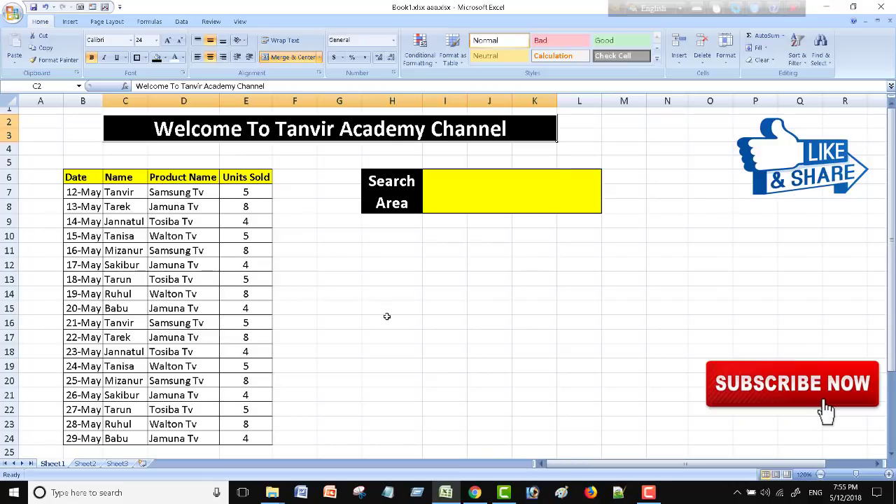
Clear the conditional formatting rules from the date, name and product cells
{"action": "left_click", "coordinate": [455, 186]}
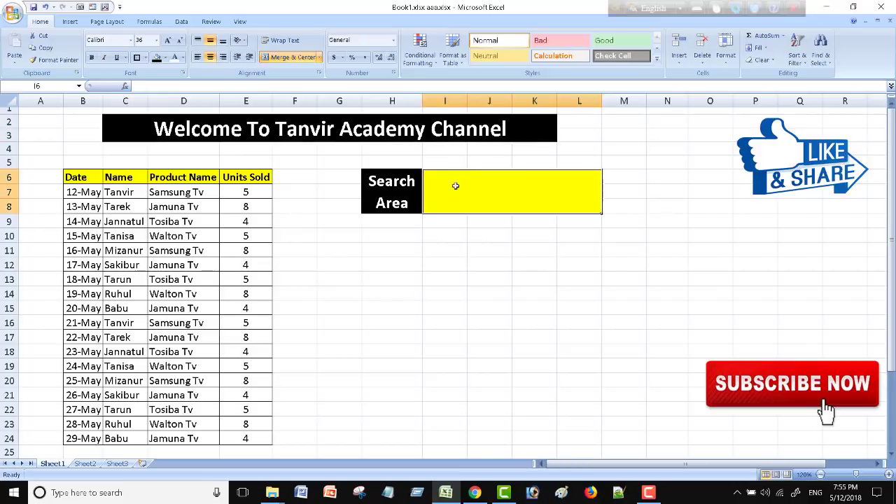
{"action": "left_click", "coordinate": [400, 190]}
{"action": "left_click", "coordinate": [444, 193], "text": "shift"}
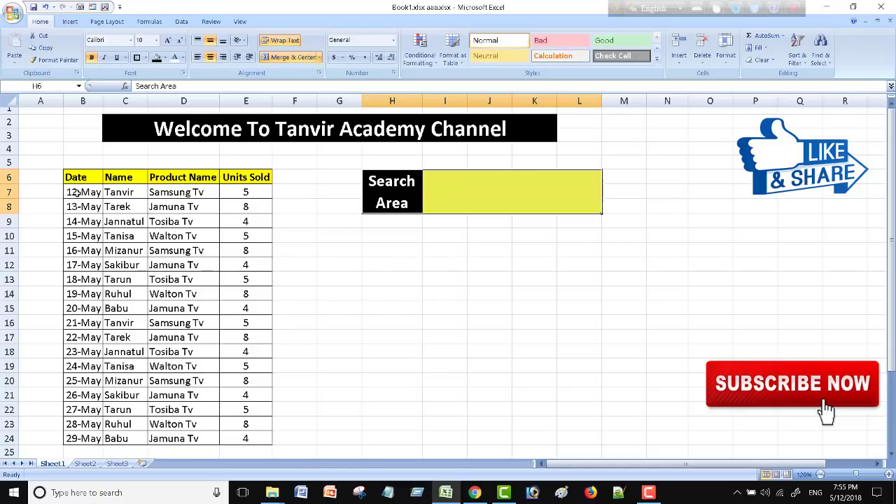
{"action": "mouse_move", "coordinate": [76, 193]}
{"action": "left_mouse_down"}
{"action": "mouse_move", "coordinate": [204, 309]}
{"action": "mouse_move", "coordinate": [228, 436]}
{"action": "left_mouse_up"}
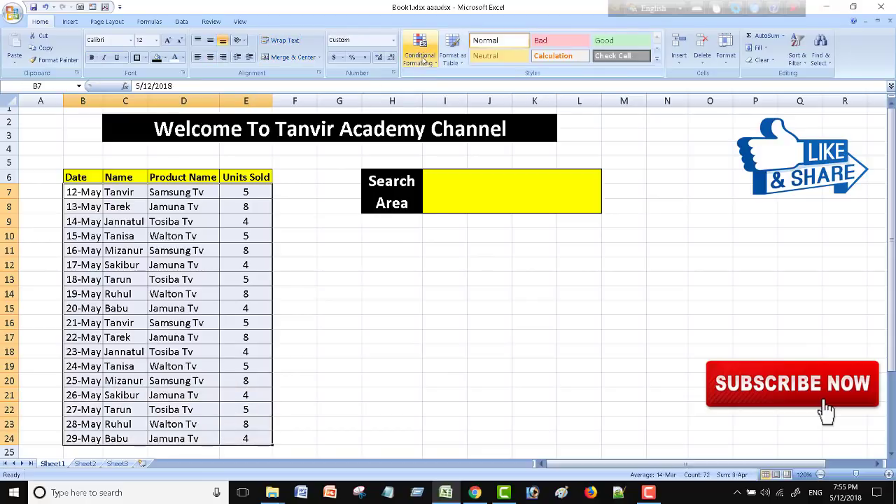
{"action": "left_click", "coordinate": [419, 49]}
{"action": "mouse_move", "coordinate": [436, 214]}
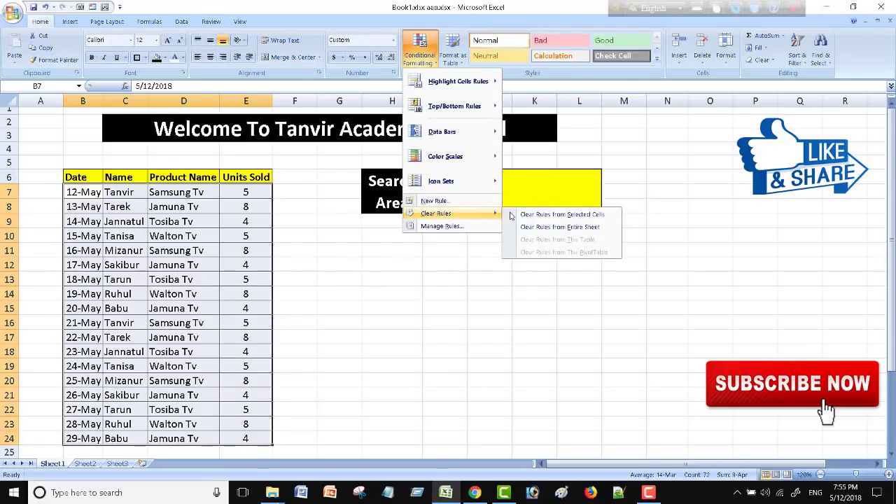
{"action": "left_click", "coordinate": [540, 214]}
{"action": "left_click", "coordinate": [427, 280]}
{"action": "left_click", "coordinate": [474, 180]}
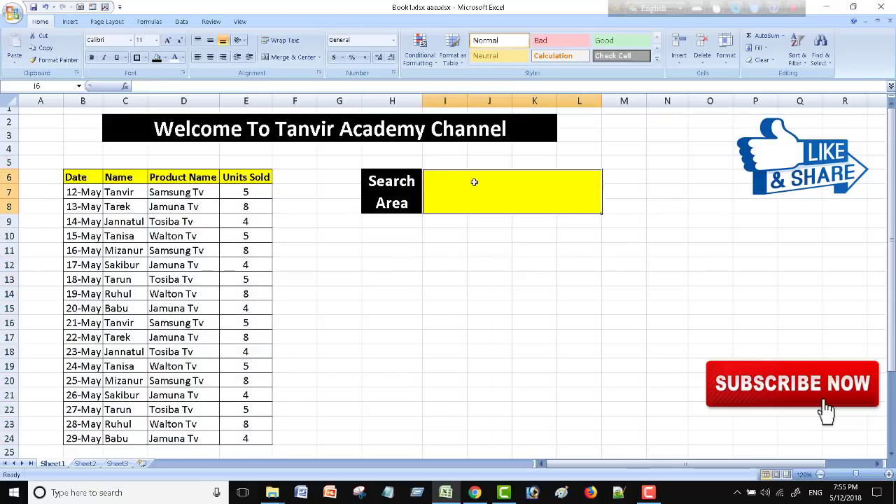
Enter a test salesperson name in search cell I6, then delete it
{"action": "type", "text": "tanvi"}
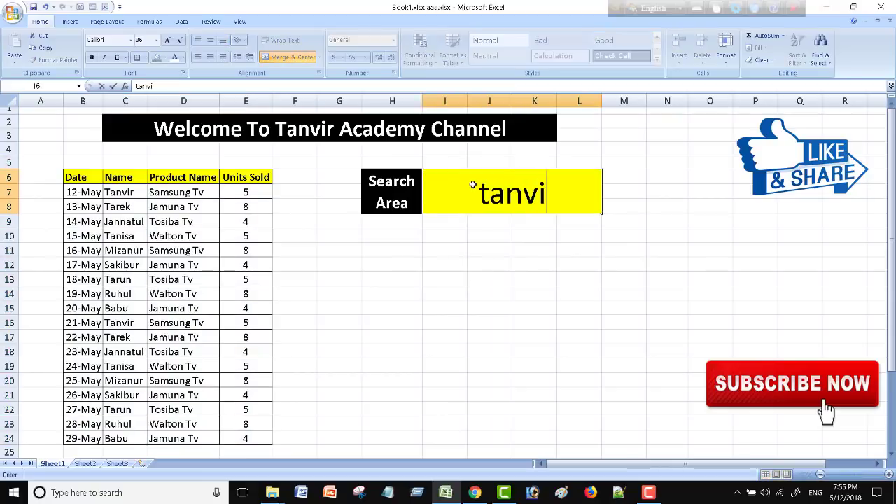
{"action": "type", "text": "r"}
{"action": "left_click", "coordinate": [464, 264]}
{"action": "left_click", "coordinate": [497, 190]}
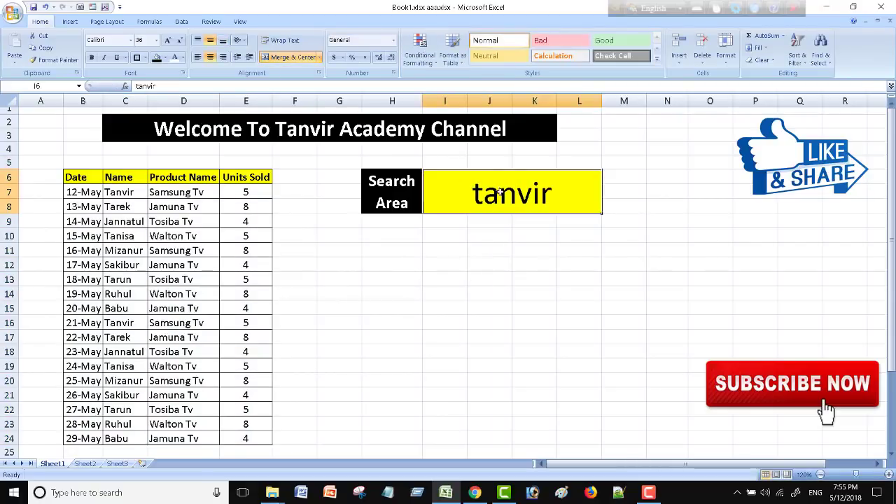
{"action": "key", "text": "Delete"}
{"action": "left_click", "coordinate": [486, 276]}
Check the Search Area block H6:L7, cells H6 and I6, ending on empty cell H12
{"action": "left_click", "coordinate": [396, 195]}
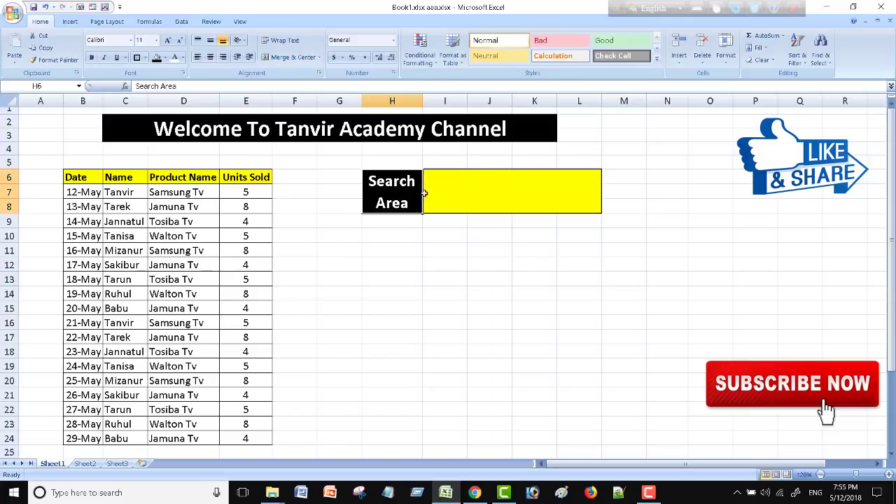
{"action": "left_click", "coordinate": [521, 189]}
{"action": "left_click", "coordinate": [498, 276]}
{"action": "left_click_drag", "start_coordinate": [417, 209], "coordinate": [489, 189]}
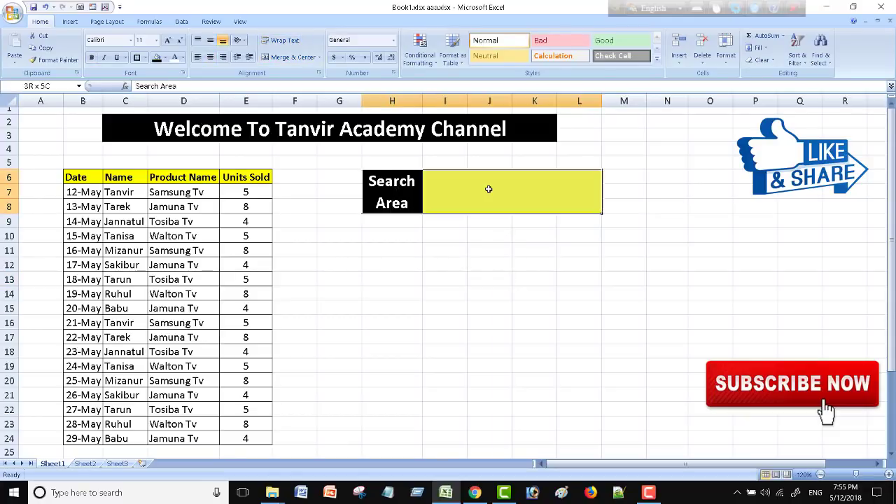
{"action": "left_click_drag", "start_coordinate": [425, 190], "coordinate": [403, 187]}
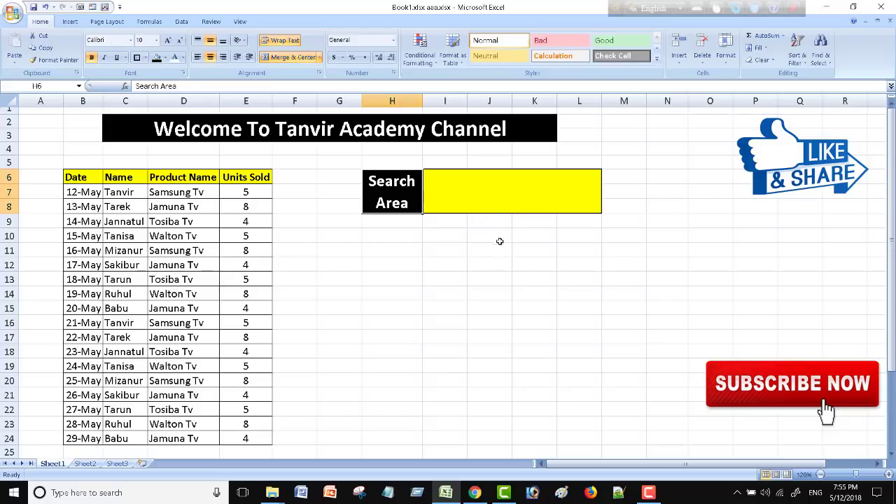
{"action": "left_click", "coordinate": [490, 265]}
{"action": "left_click", "coordinate": [393, 202]}
{"action": "left_click", "coordinate": [454, 190]}
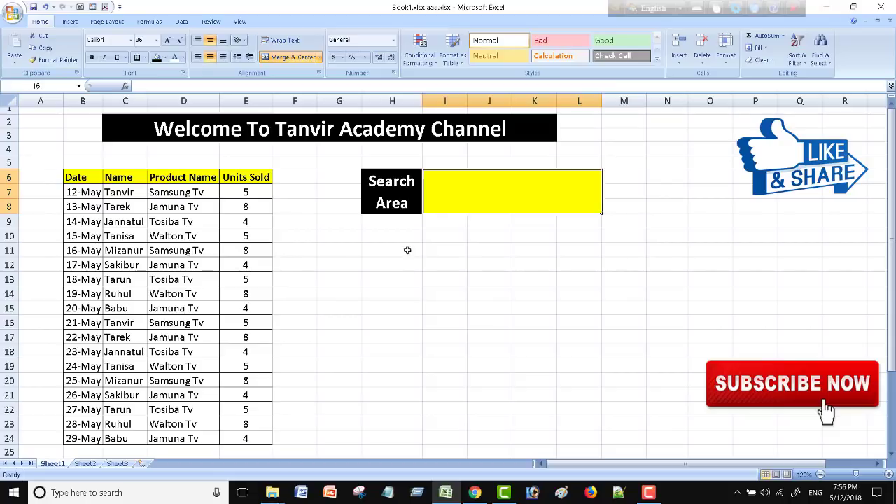
{"action": "left_click", "coordinate": [397, 197]}
{"action": "left_click", "coordinate": [418, 262]}
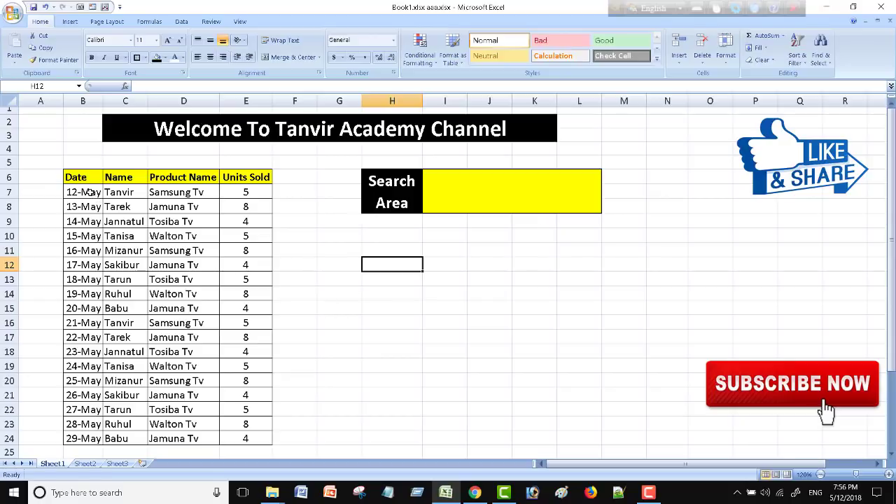
Select the sales data B7:E24 and start a New Rule under Conditional Formatting
{"action": "left_click_drag", "start_coordinate": [91, 193], "coordinate": [256, 379]}
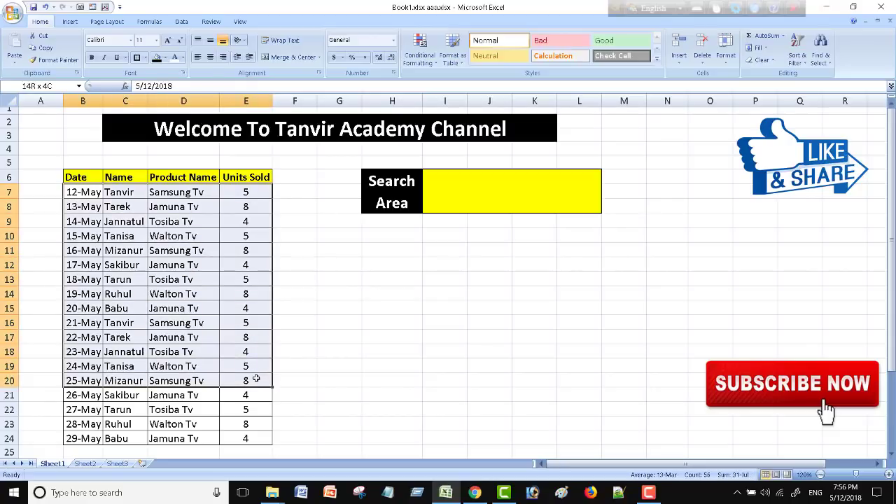
{"action": "left_click_drag", "start_coordinate": [257, 379], "coordinate": [243, 437]}
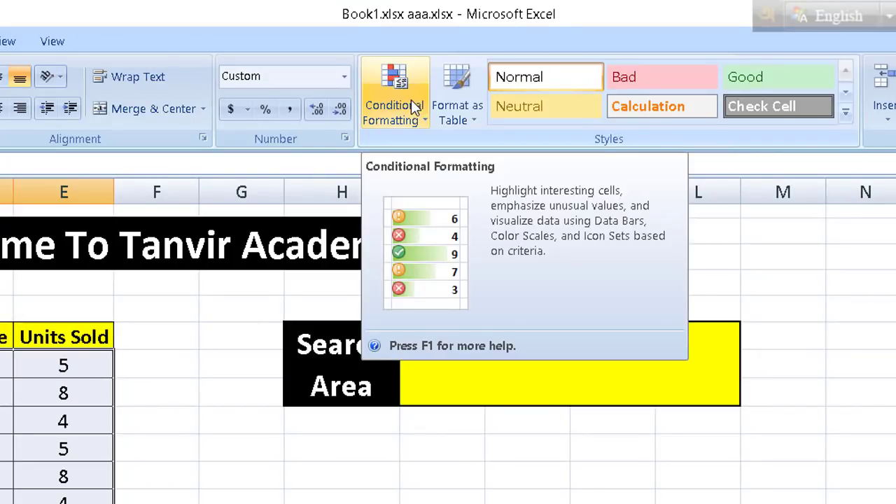
{"action": "left_click", "coordinate": [411, 98]}
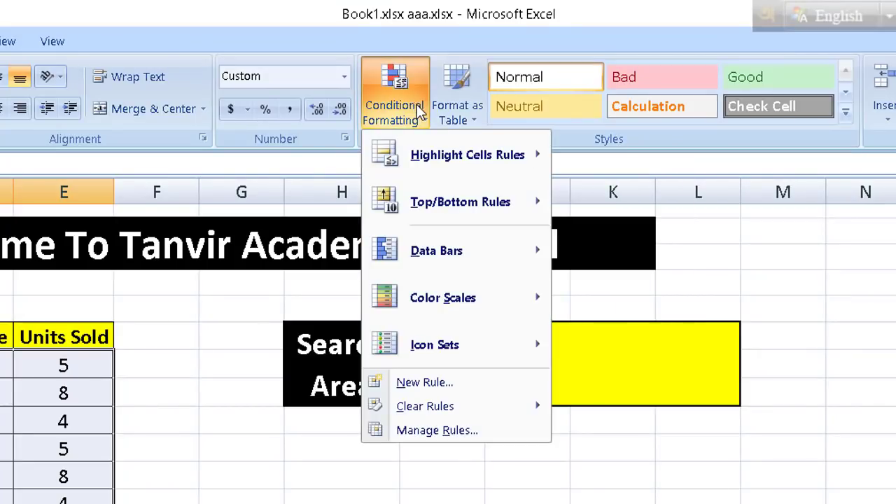
{"action": "left_click", "coordinate": [455, 384]}
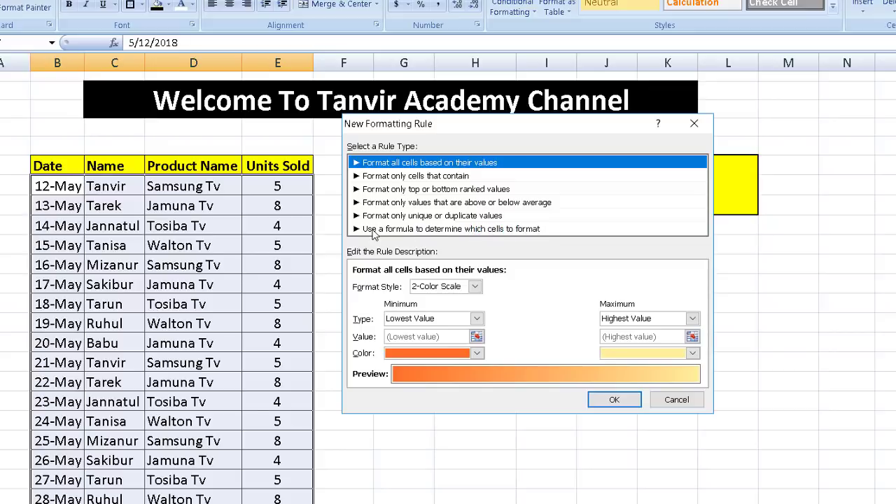
Switch the rule type to 'Use a formula to determine which cells to format'
{"action": "left_click", "coordinate": [374, 230]}
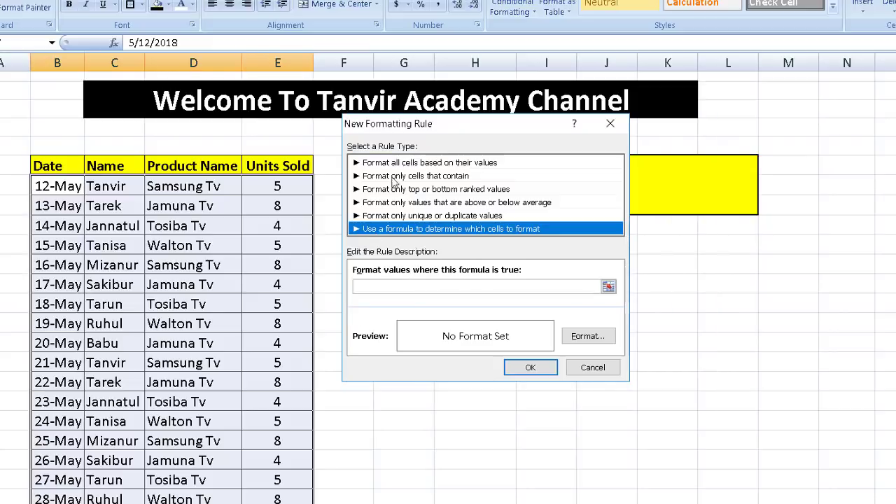
{"action": "left_click_drag", "start_coordinate": [452, 127], "coordinate": [552, 144]}
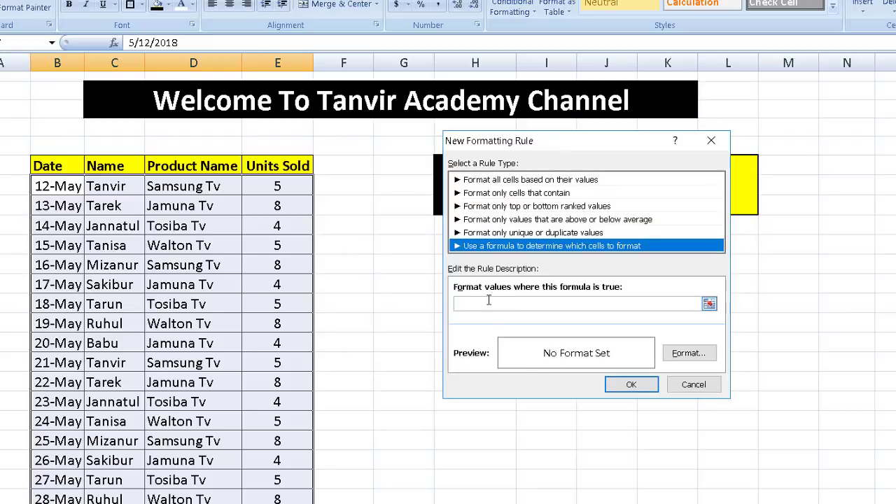
{"action": "left_click", "coordinate": [486, 304]}
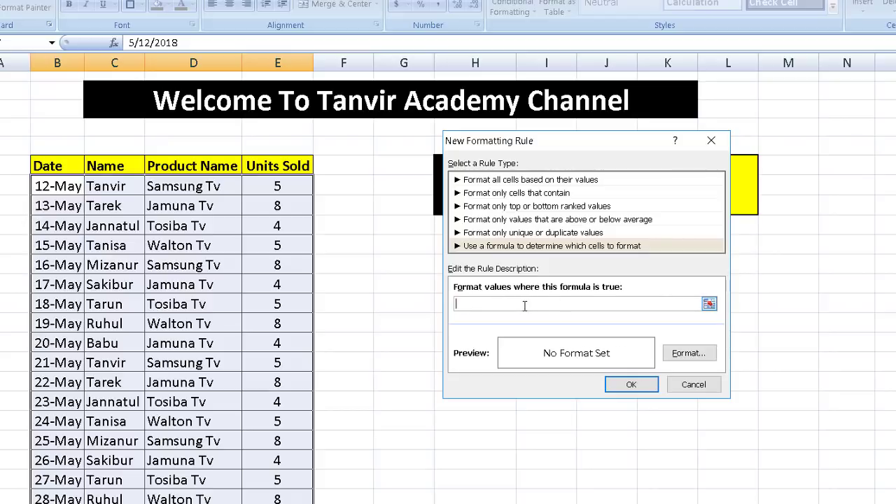
{"action": "mouse_move", "coordinate": [559, 145]}
{"action": "left_mouse_down"}
{"action": "mouse_move", "coordinate": [353, 226]}
{"action": "mouse_move", "coordinate": [539, 253]}
{"action": "left_mouse_up"}
{"action": "type", "text": "="}
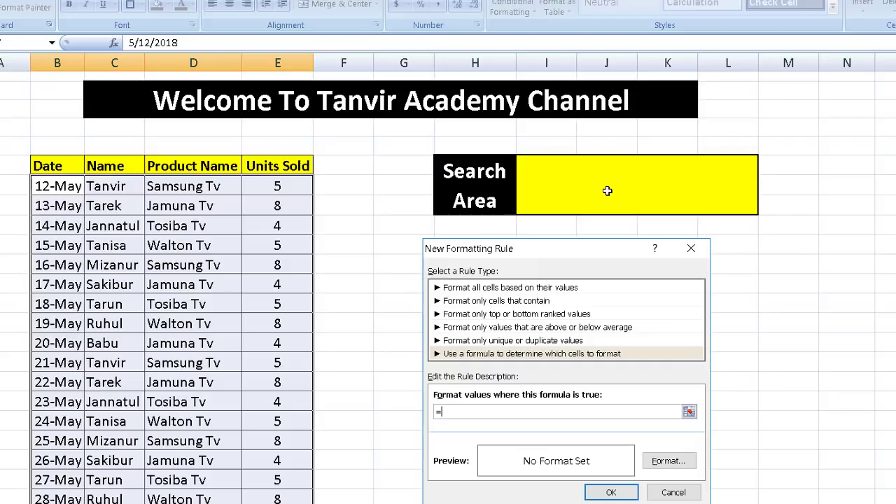
Reference Search Area cell I6 and table cell B7 in the rule formula
{"action": "left_click", "coordinate": [660, 188]}
{"action": "left_click", "coordinate": [456, 411]}
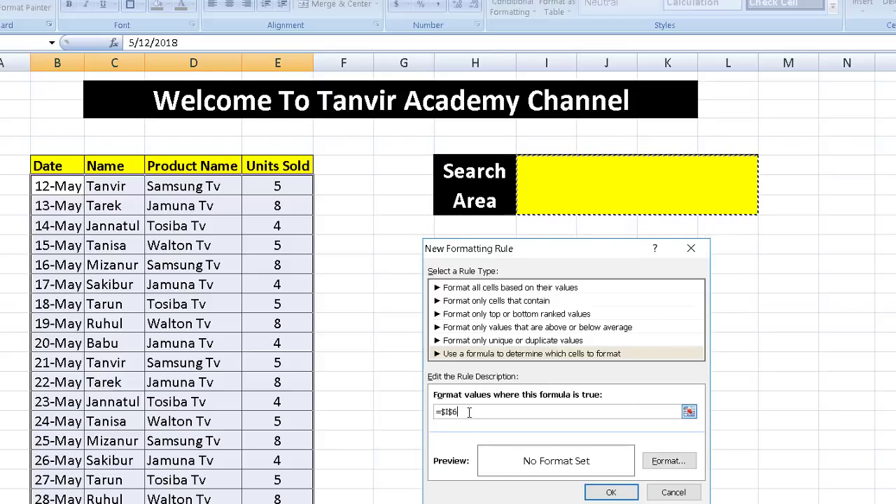
{"action": "type", "text": "="}
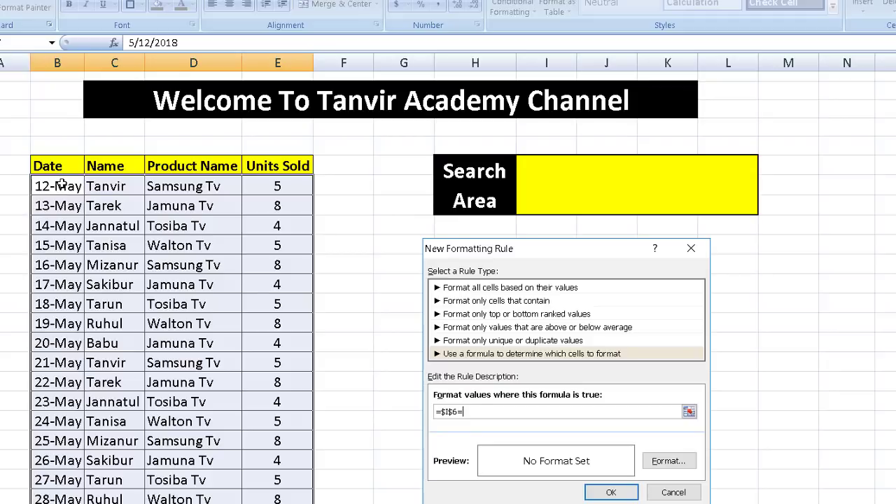
{"action": "left_click", "coordinate": [59, 184]}
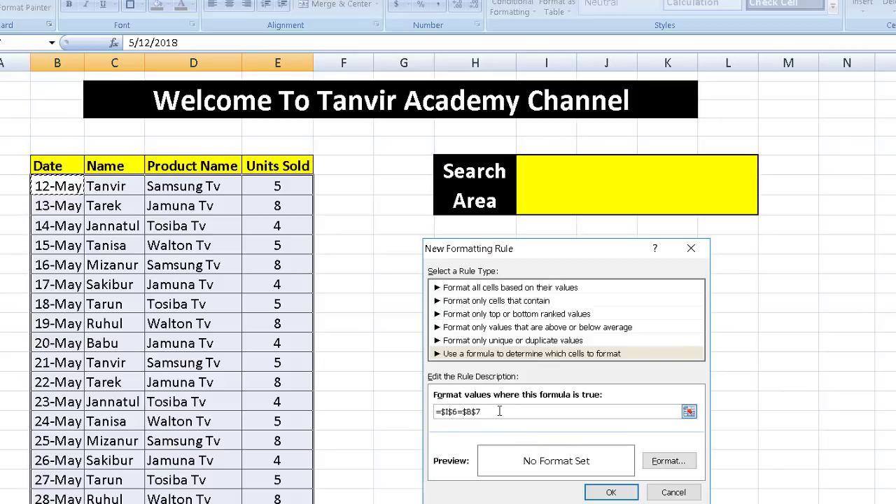
{"action": "left_click_drag", "start_coordinate": [545, 248], "coordinate": [554, 186]}
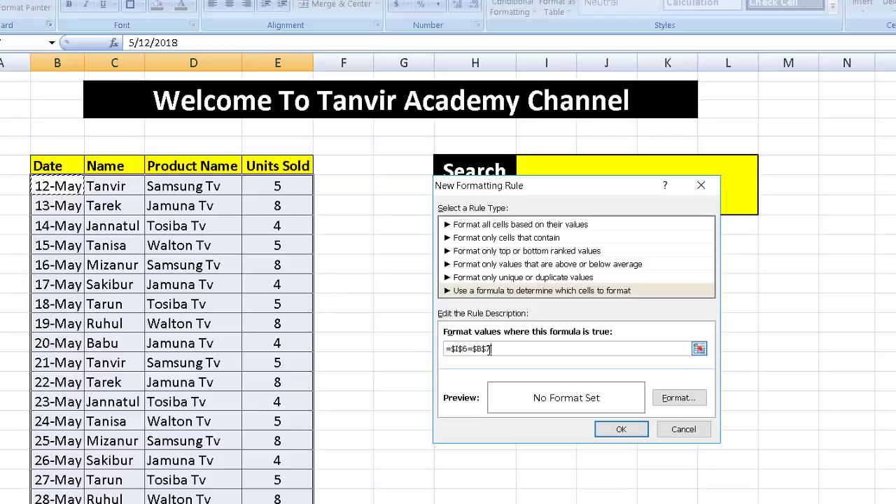
Remove the dollar signs from $B$7 so the formula reads =$I$6=B7
{"action": "left_click", "coordinate": [489, 352]}
{"action": "key", "text": "BackSpace"}
{"action": "left_click", "coordinate": [475, 349]}
{"action": "key", "text": "BackSpace"}
{"action": "left_click", "coordinate": [495, 348]}
{"action": "left_click_drag", "start_coordinate": [589, 187], "coordinate": [544, 221]}
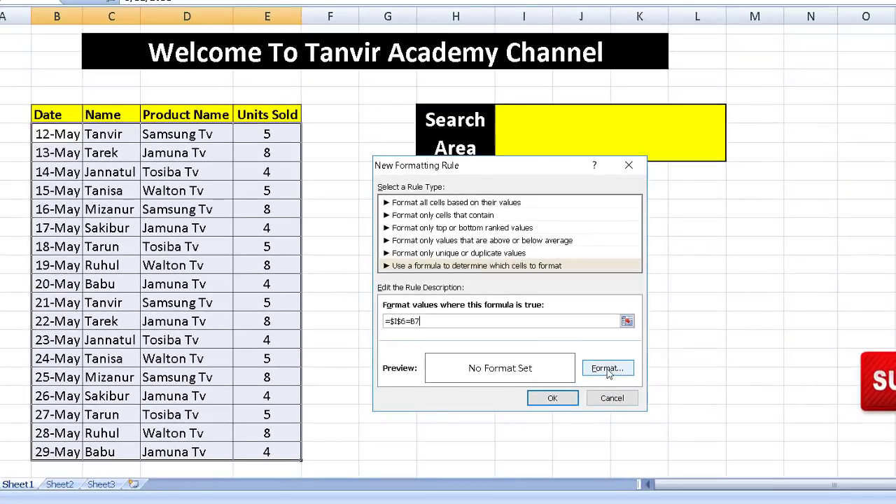
Give the formula rule a light-blue fill as its format
{"action": "left_click", "coordinate": [606, 369]}
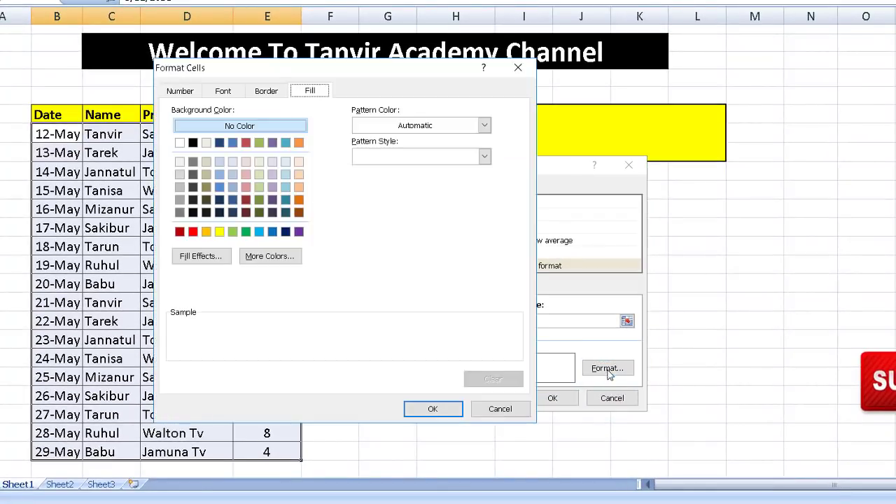
{"action": "left_click_drag", "start_coordinate": [291, 72], "coordinate": [392, 62]}
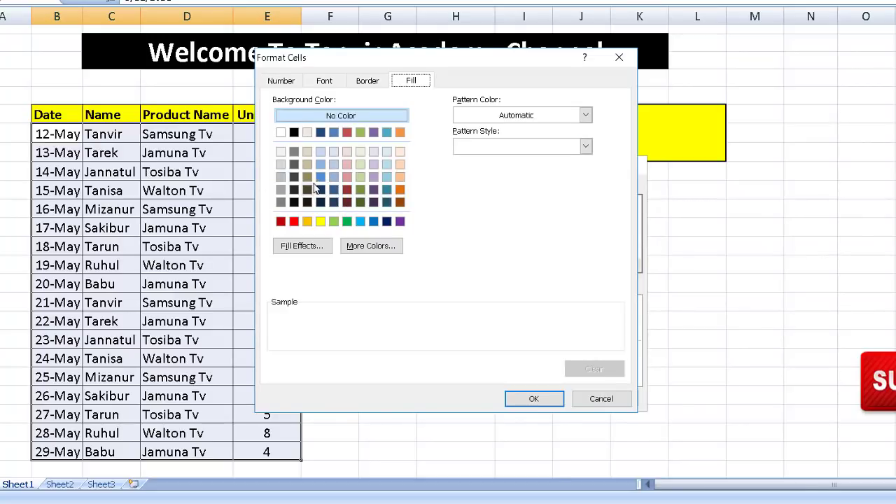
{"action": "left_click", "coordinate": [361, 223]}
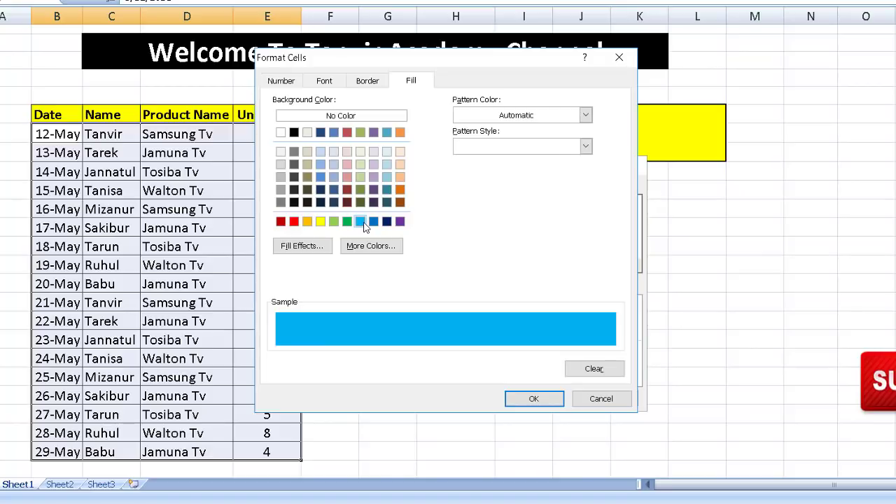
{"action": "left_click", "coordinate": [519, 398]}
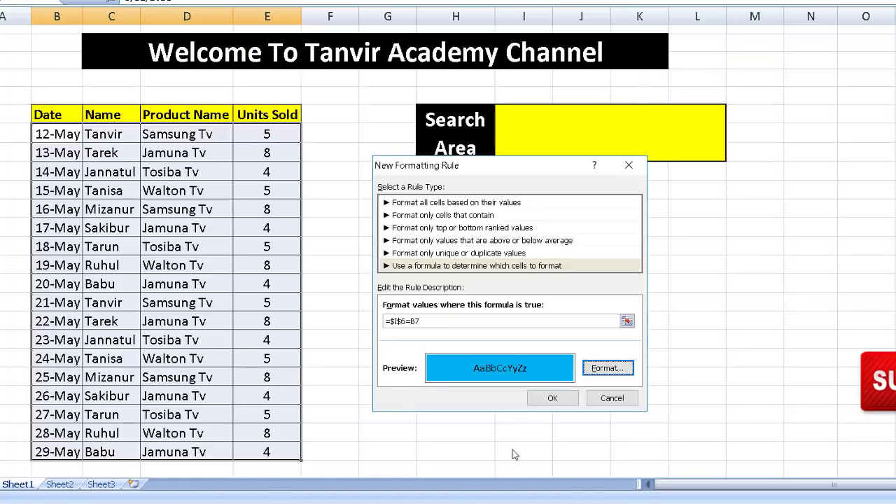
Save the rule, then search 'Walton Tv' so its four product cells turn blue
{"action": "left_click", "coordinate": [553, 399]}
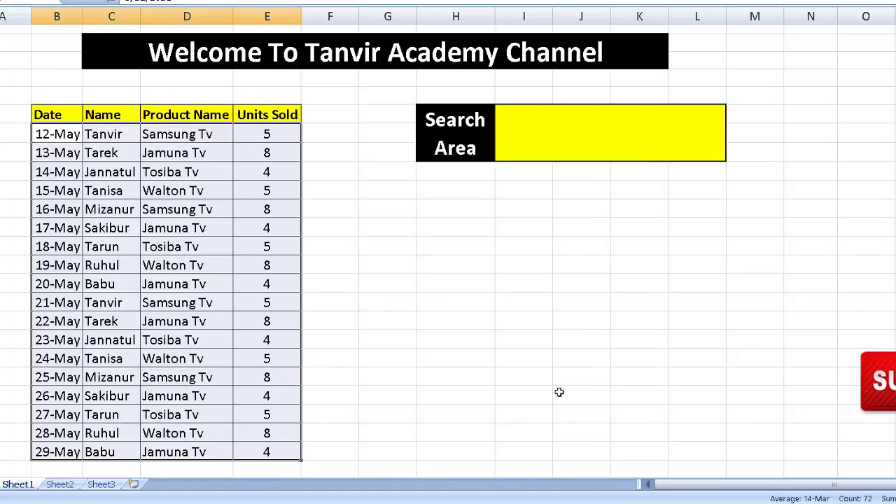
{"action": "left_click", "coordinate": [540, 145]}
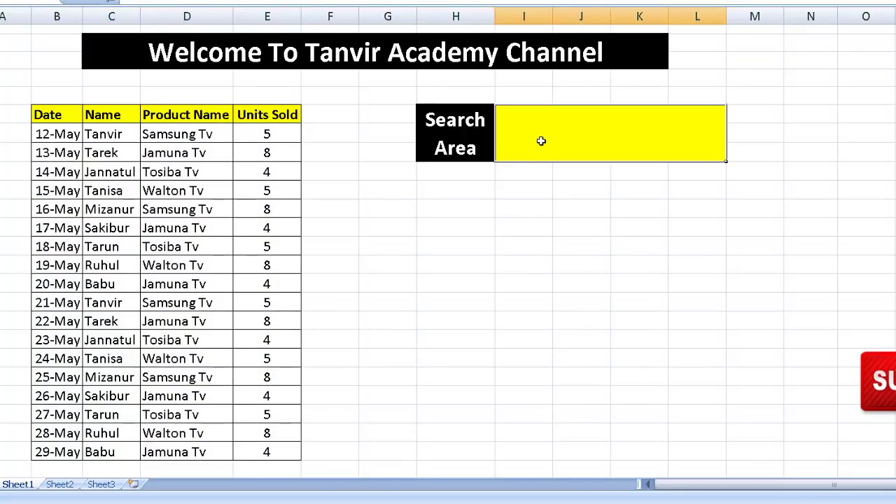
{"action": "type", "text": "W"}
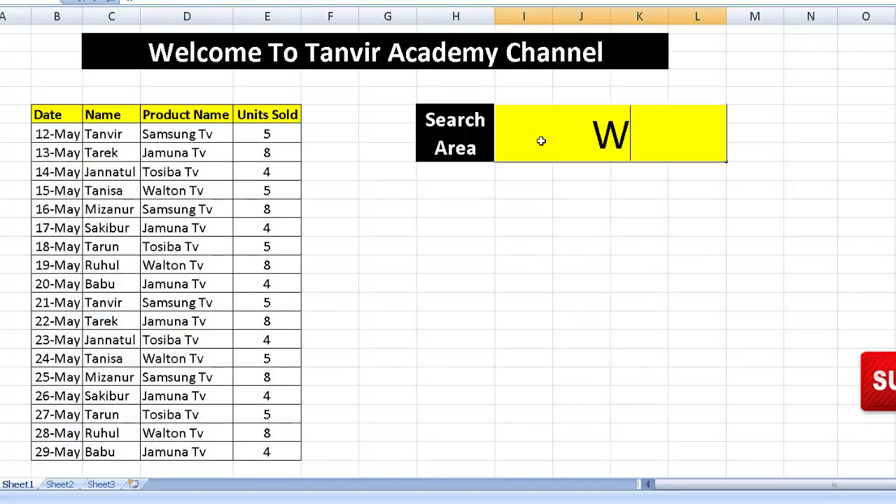
{"action": "type", "text": "alton "}
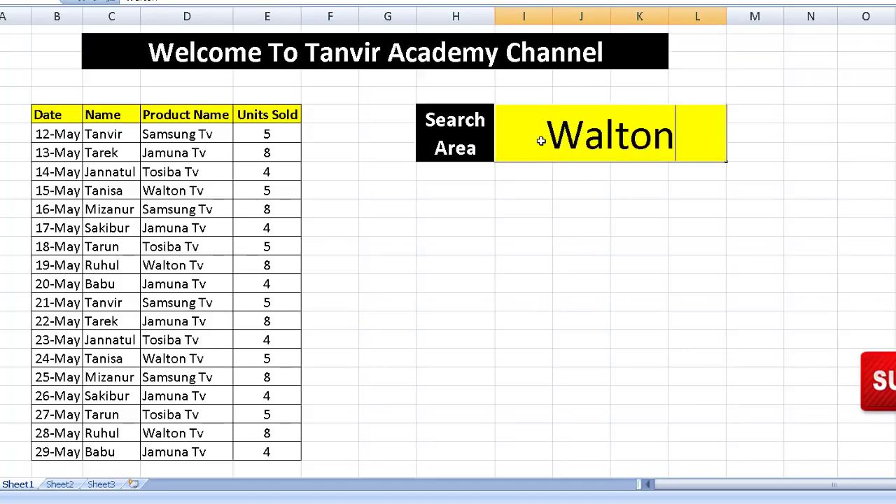
{"action": "type", "text": "Tv"}
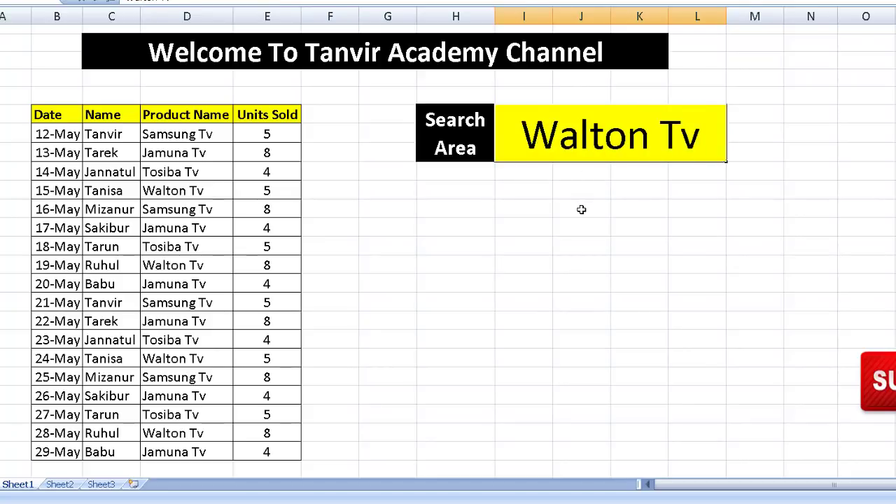
{"action": "left_click", "coordinate": [580, 208]}
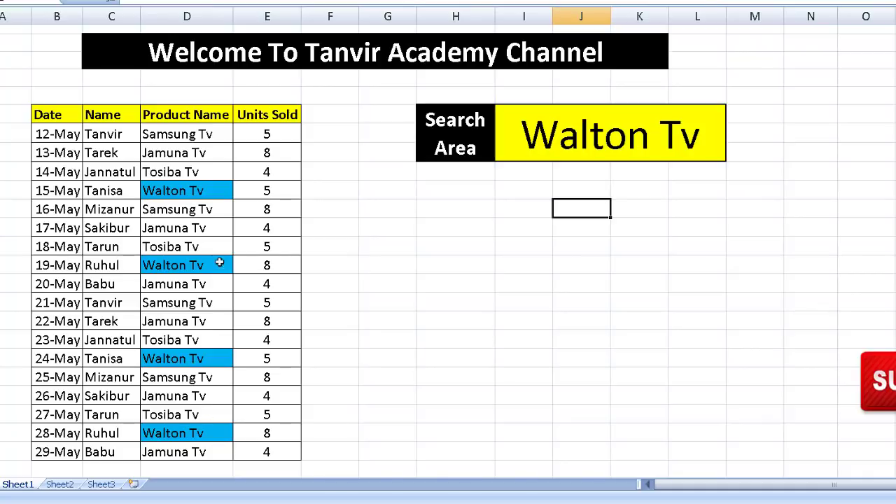
{"action": "left_click", "coordinate": [623, 142]}
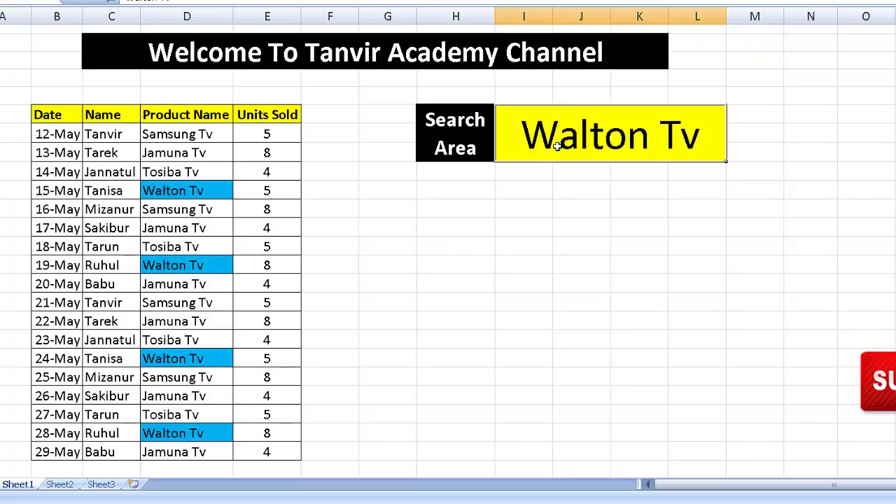
Search for another salesperson's name so only their two name cells turn blue
{"action": "type", "text": "Saki"}
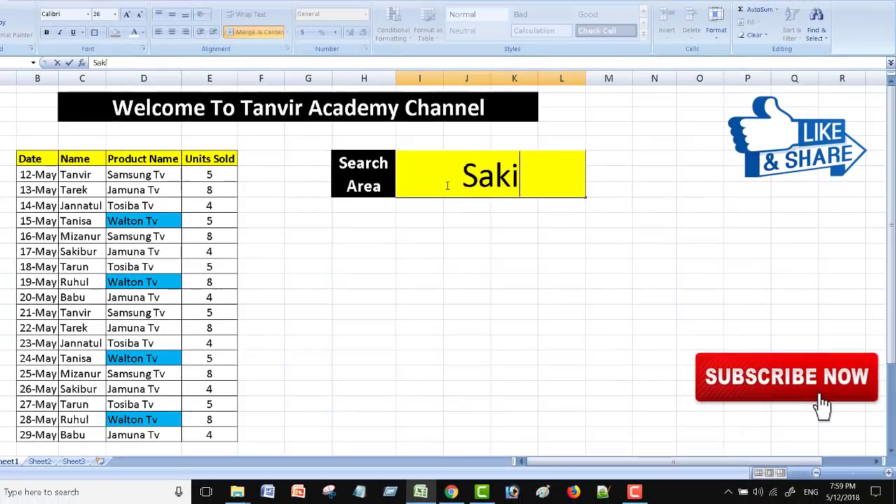
{"action": "type", "text": "bur"}
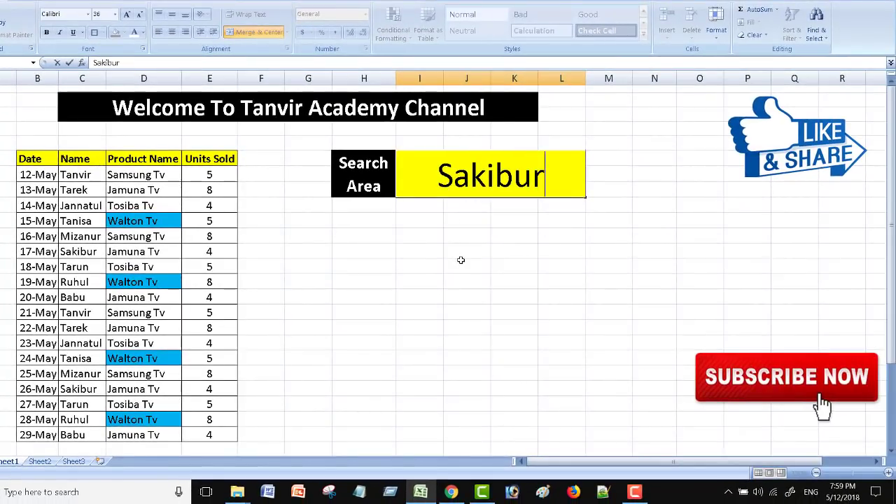
{"action": "left_click", "coordinate": [457, 250]}
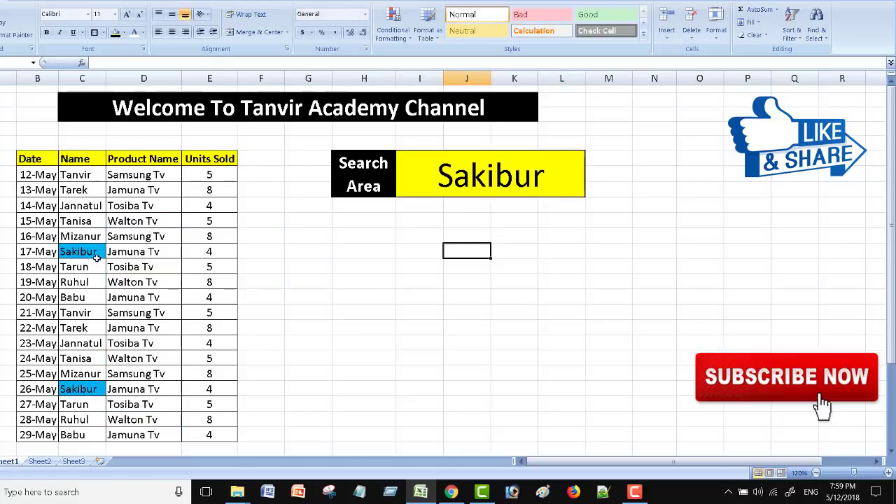
{"action": "left_click", "coordinate": [434, 344]}
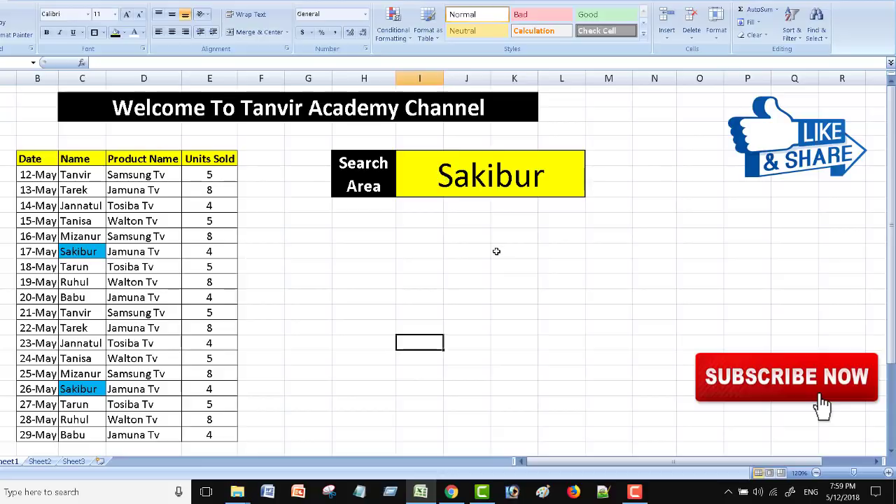